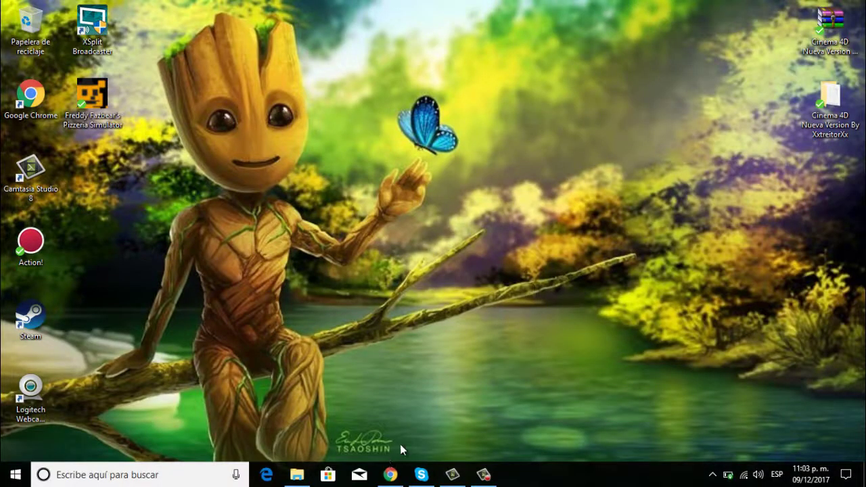
Step: Restore Chrome from the taskbar to show the MediaFire Cinema 4D download page
{"action": "left_click", "coordinate": [391, 474]}
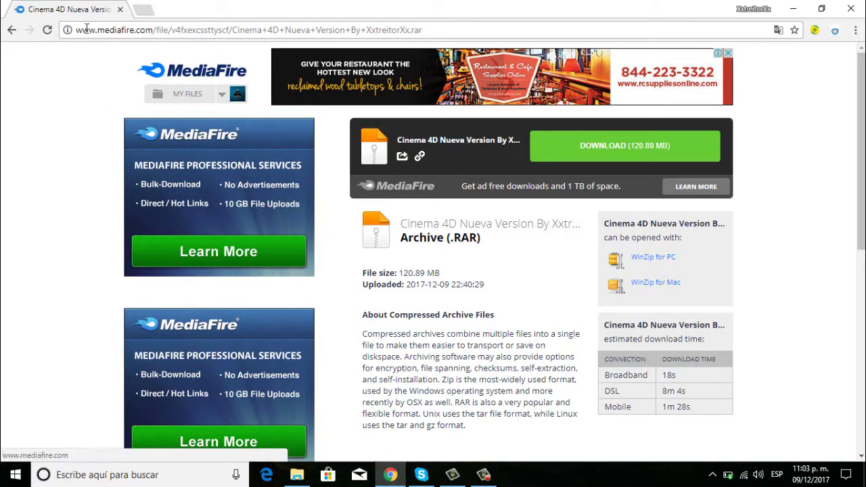
Step: Download the 120.89 MB Cinema 4D Nueva Version .RAR archive from MediaFire
{"action": "left_click_drag", "start_coordinate": [115, 30], "coordinate": [404, 29]}
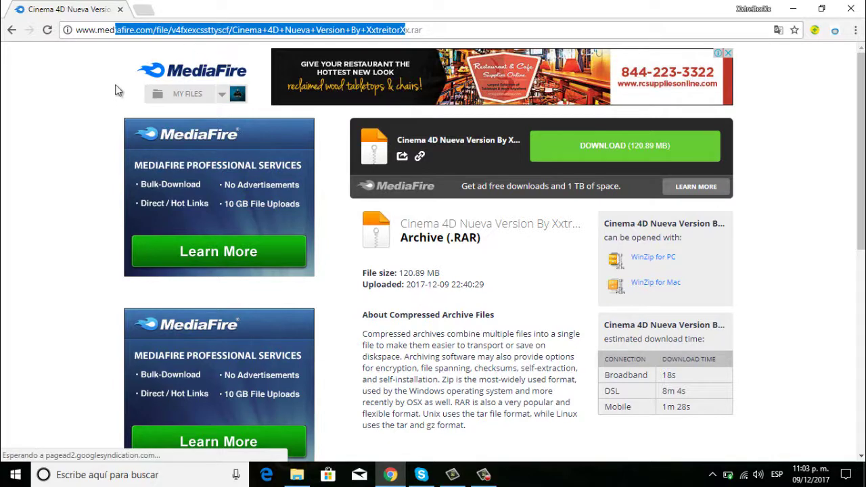
{"action": "left_click", "coordinate": [90, 94]}
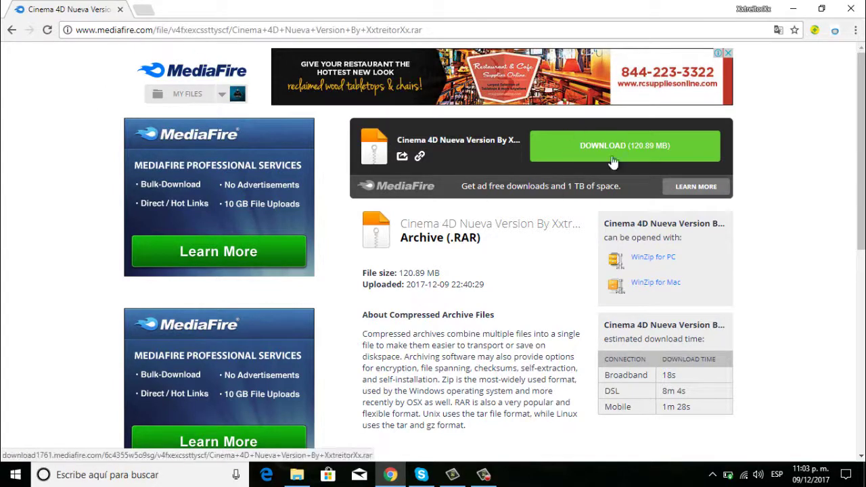
{"action": "left_click", "coordinate": [612, 156]}
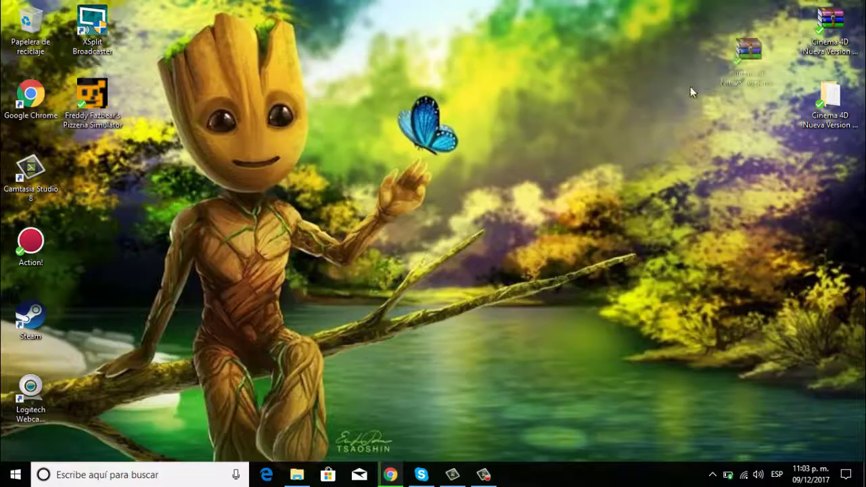
Step: Extract the downloaded Cinema 4D archive into its own folder on the desktop
{"action": "left_click_drag", "start_coordinate": [531, 112], "coordinate": [350, 232]}
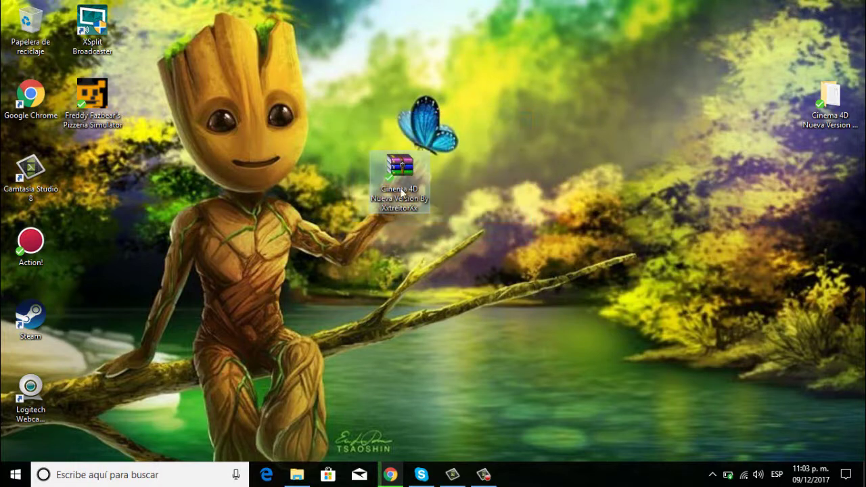
{"action": "left_click_drag", "start_coordinate": [560, 63], "coordinate": [299, 269]}
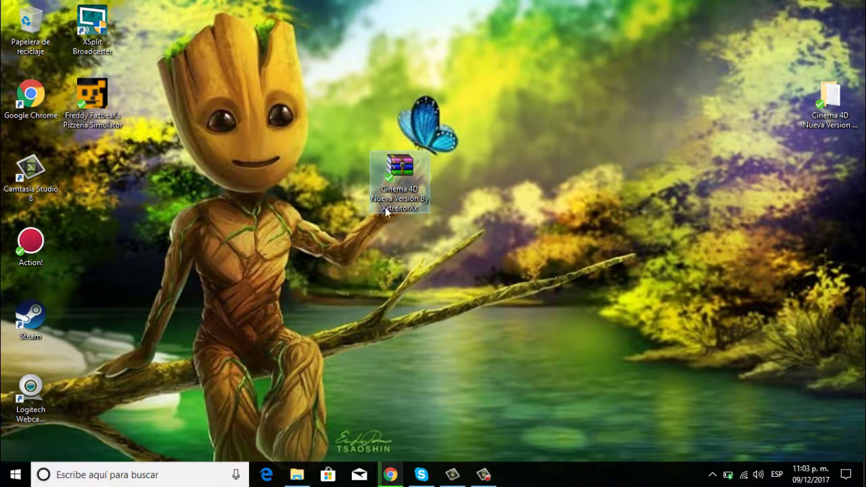
{"action": "left_click_drag", "start_coordinate": [399, 177], "coordinate": [461, 106]}
{"action": "left_click_drag", "start_coordinate": [463, 140], "coordinate": [460, 199]}
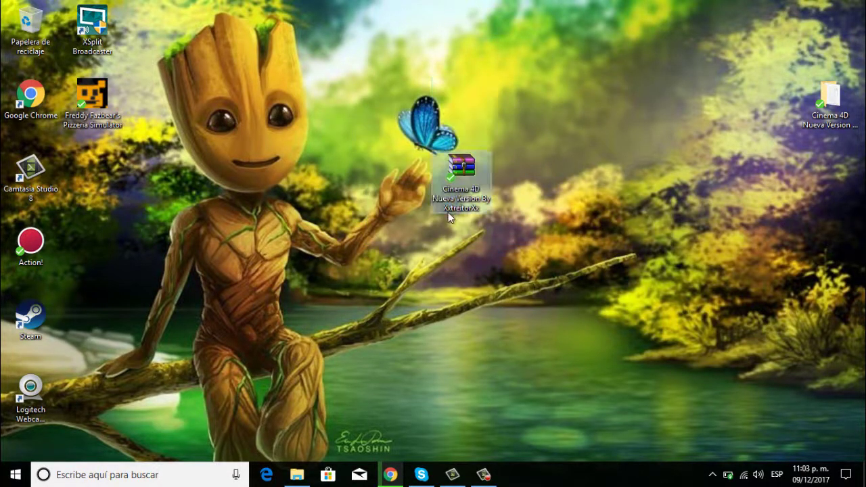
{"action": "right_click", "coordinate": [460, 199]}
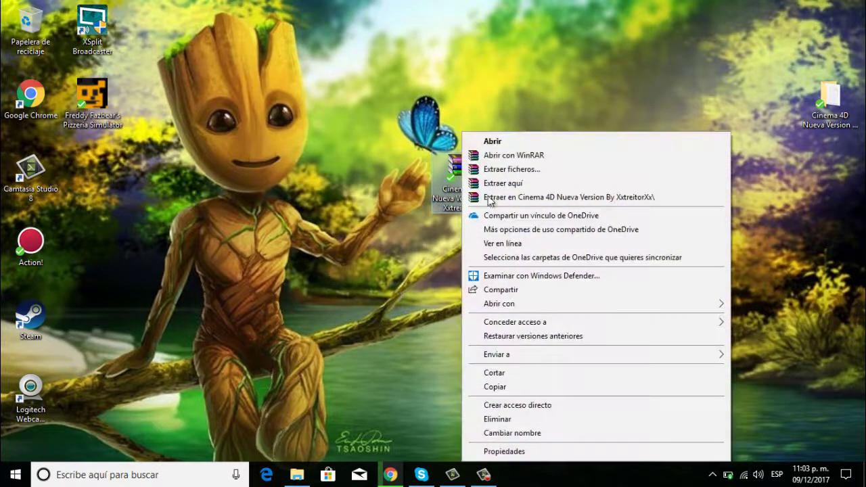
{"action": "left_click", "coordinate": [491, 194]}
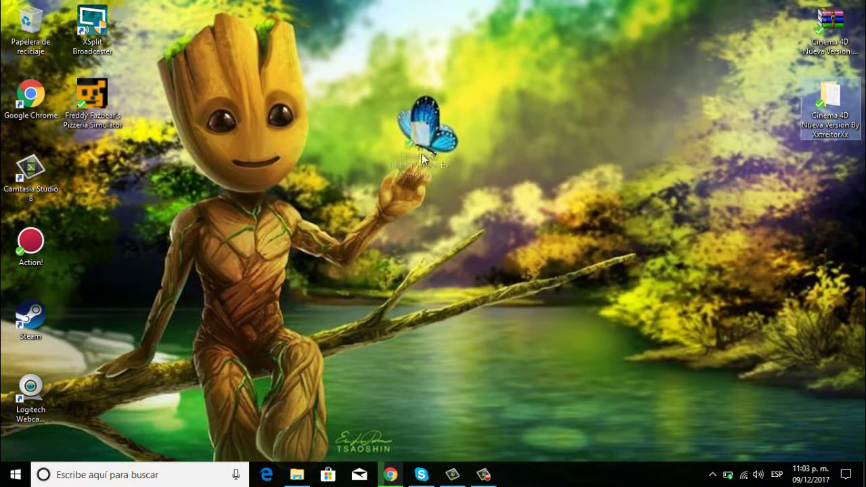
Step: Copy the extracted Cinema 4D folder and open File Explorer on Este equipo
{"action": "left_click_drag", "start_coordinate": [810, 122], "coordinate": [301, 208]}
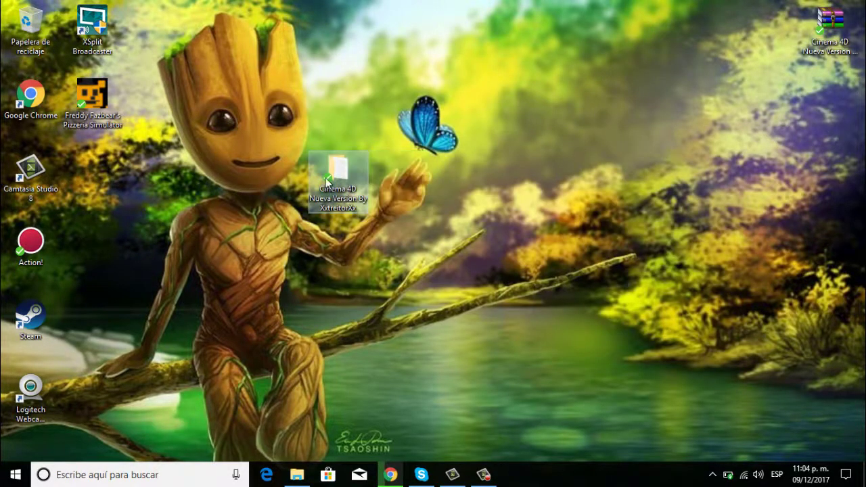
{"action": "right_click", "coordinate": [347, 185]}
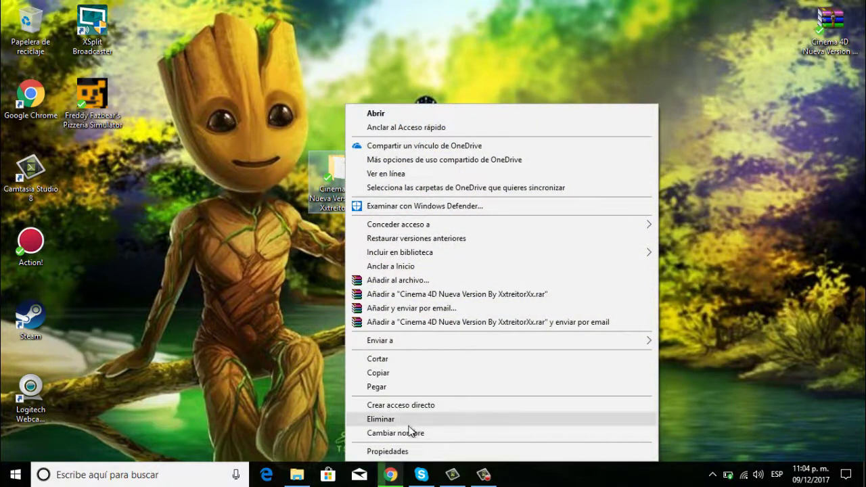
{"action": "left_click", "coordinate": [381, 373]}
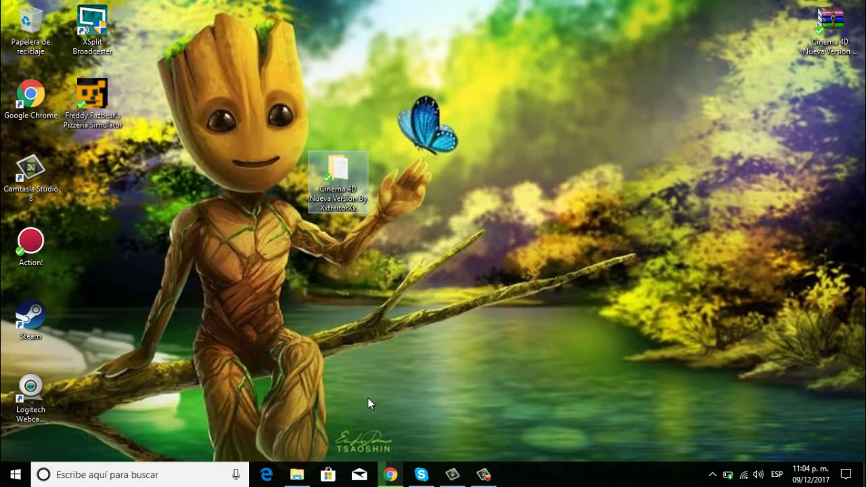
{"action": "left_click", "coordinate": [296, 474]}
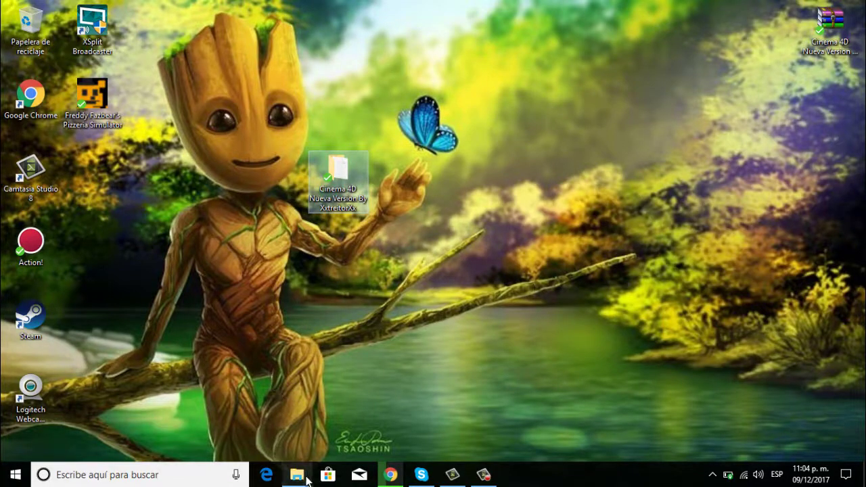
{"action": "left_click", "coordinate": [40, 217]}
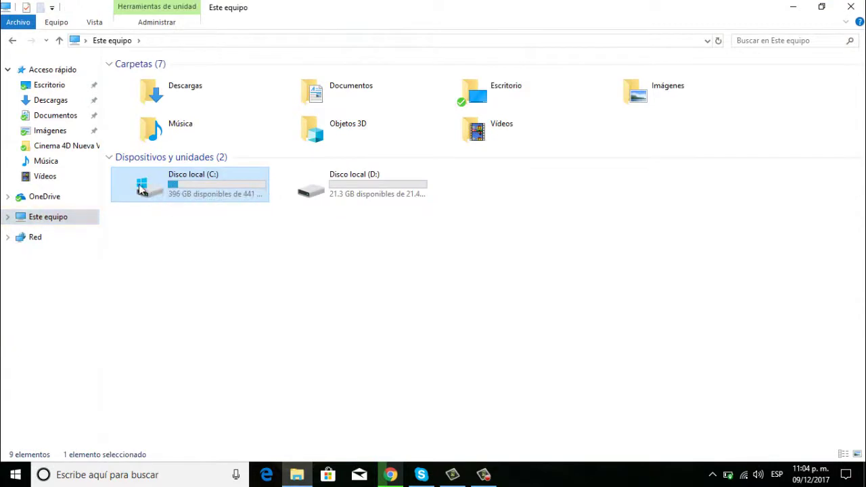
Step: Paste the copied Cinema 4D folder into C:\Archivos de programa
{"action": "double_click", "coordinate": [190, 181]}
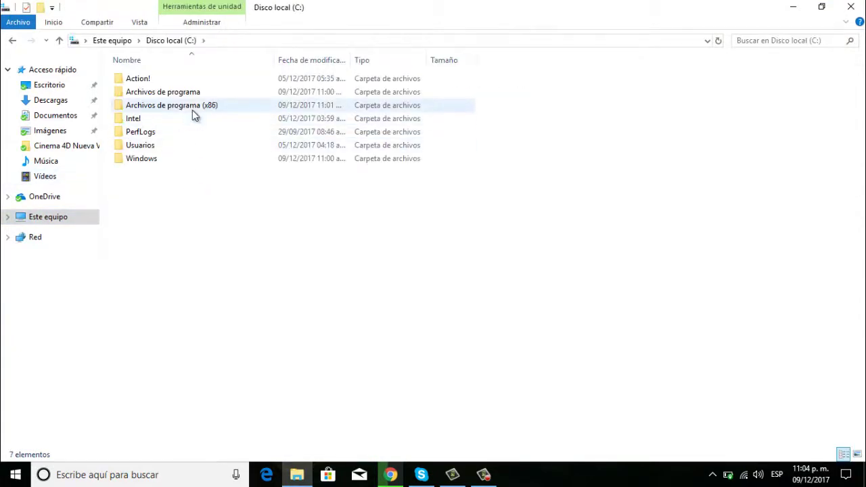
{"action": "left_click", "coordinate": [189, 91]}
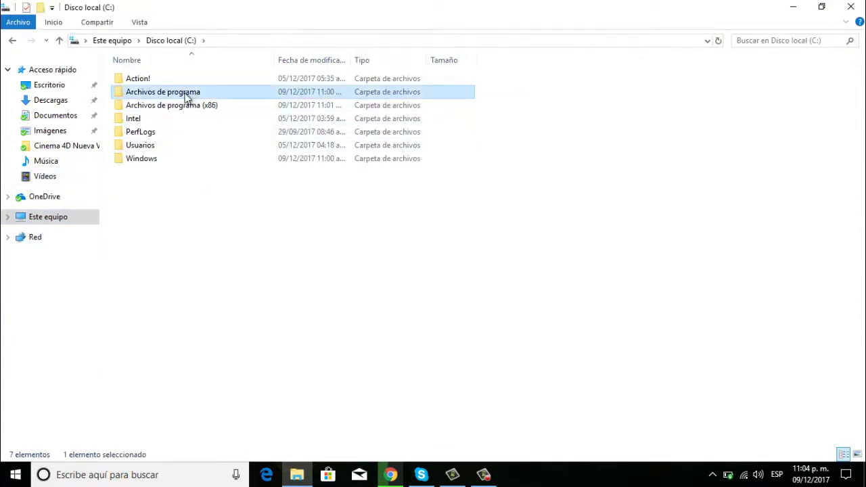
{"action": "double_click", "coordinate": [188, 96]}
{"action": "right_click", "coordinate": [523, 147]}
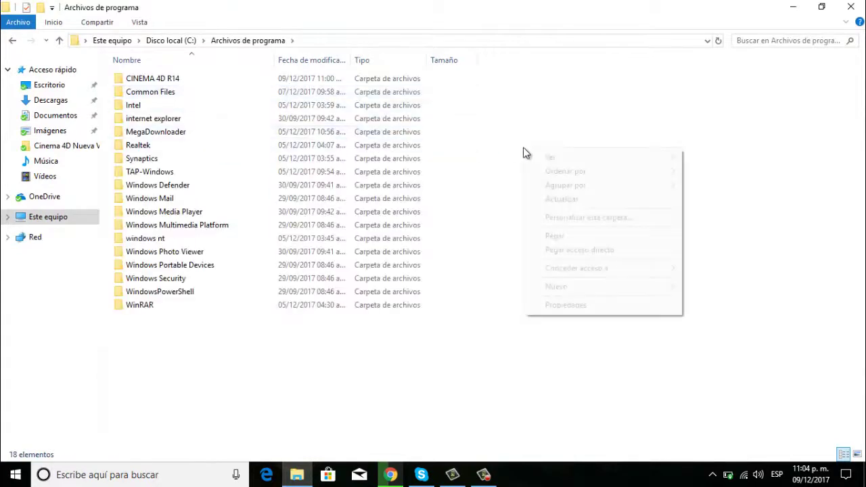
{"action": "left_click", "coordinate": [585, 237]}
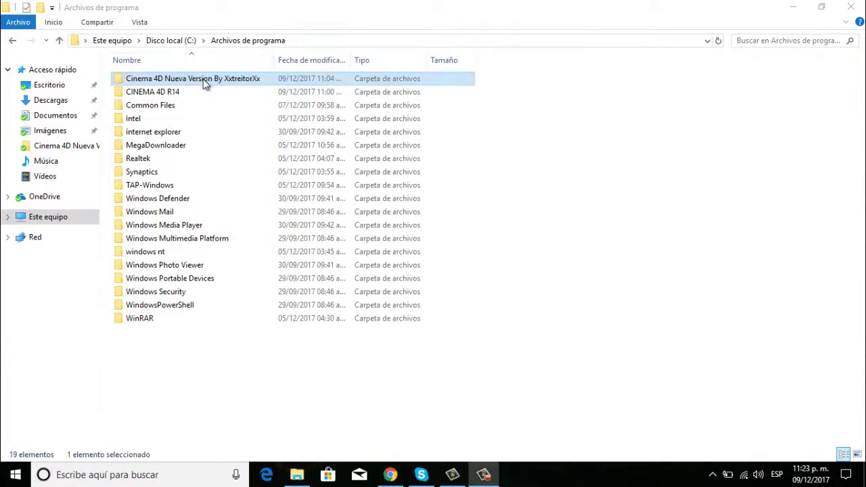
Step: Merge Cinema 4d r14.reg from the Crack folder into the Registry and confirm
{"action": "double_click", "coordinate": [206, 82]}
{"action": "left_click", "coordinate": [140, 95]}
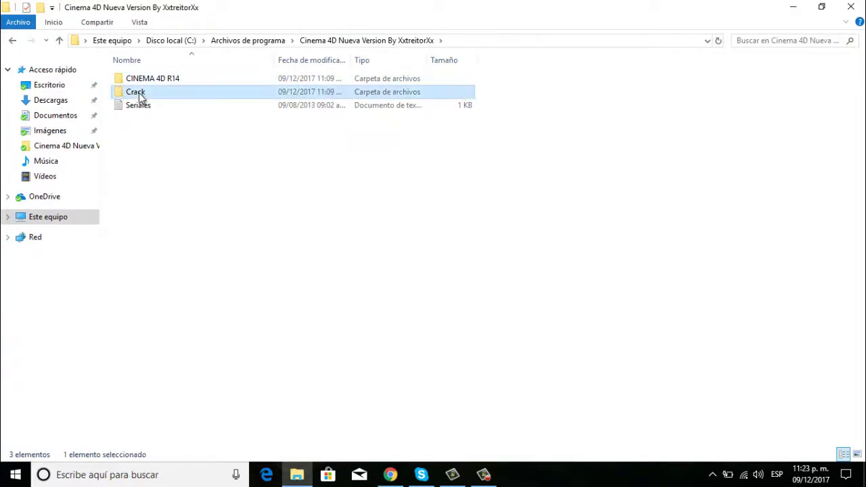
{"action": "double_click", "coordinate": [140, 94]}
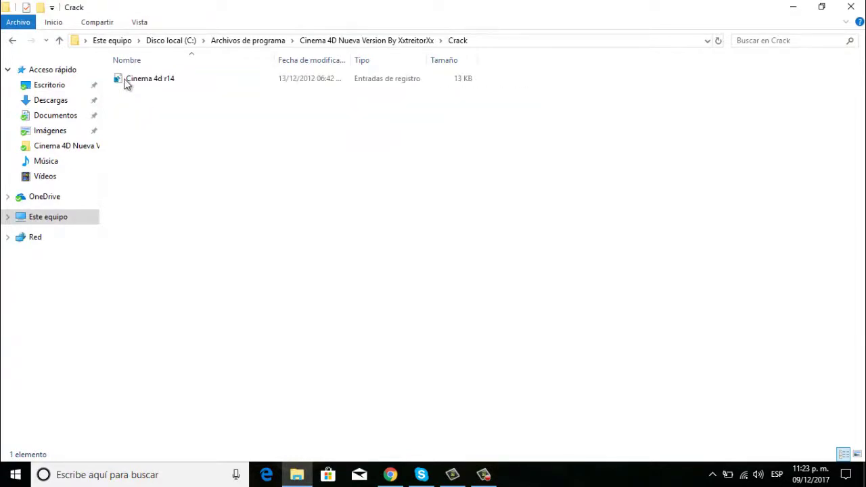
{"action": "double_click", "coordinate": [131, 80]}
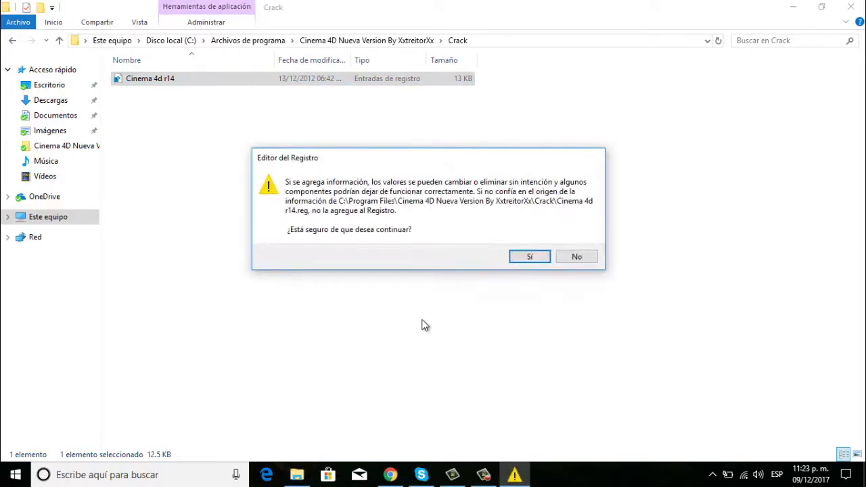
{"action": "left_click", "coordinate": [541, 259]}
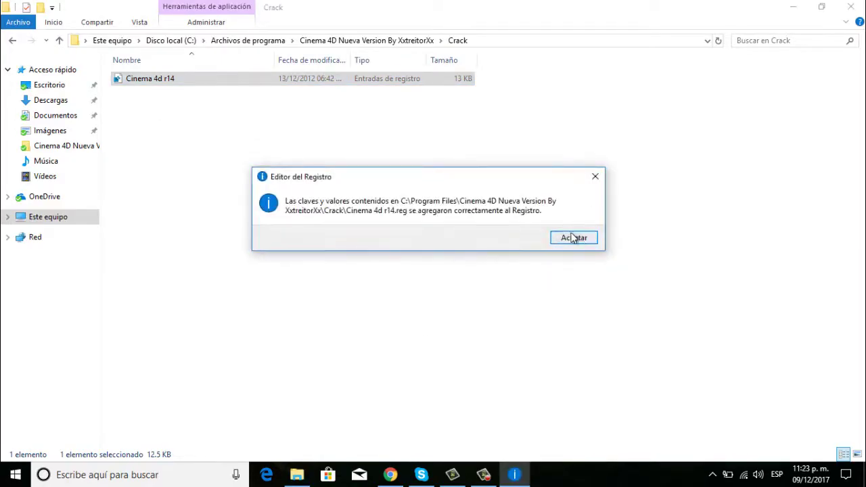
{"action": "left_click", "coordinate": [573, 238]}
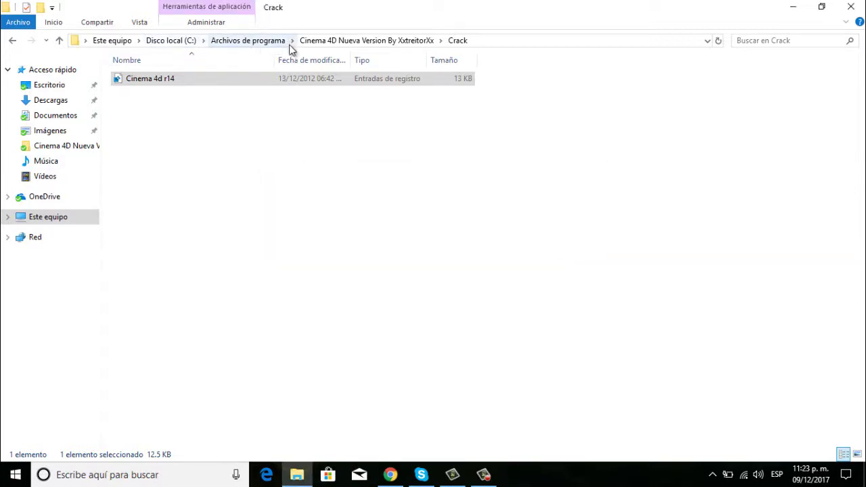
Step: Run CINEMA 4D 64 Bit from the CINEMA 4D R14 folder as administrator
{"action": "left_click", "coordinate": [245, 44]}
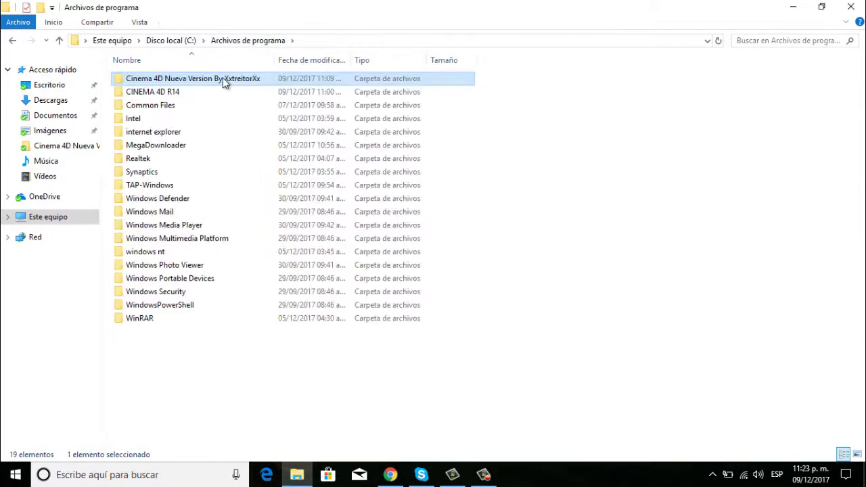
{"action": "double_click", "coordinate": [226, 79]}
{"action": "double_click", "coordinate": [156, 81]}
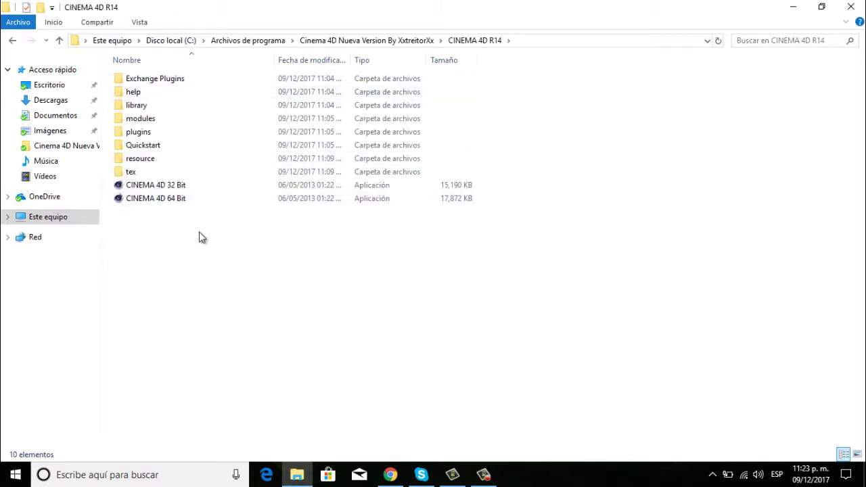
{"action": "left_click_drag", "start_coordinate": [143, 201], "coordinate": [178, 195]}
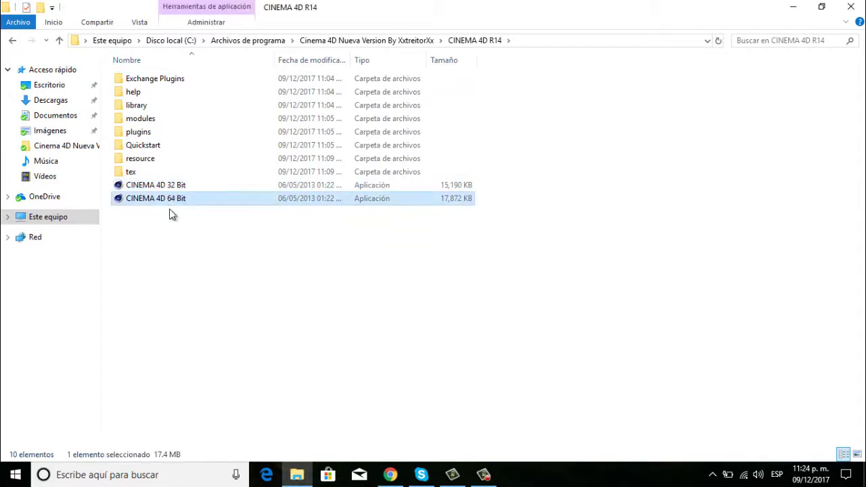
{"action": "left_click", "coordinate": [181, 184]}
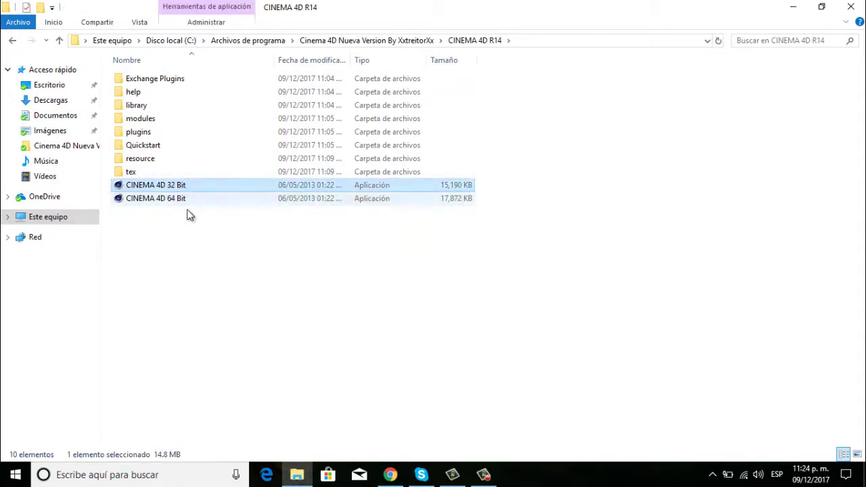
{"action": "left_click", "coordinate": [194, 234]}
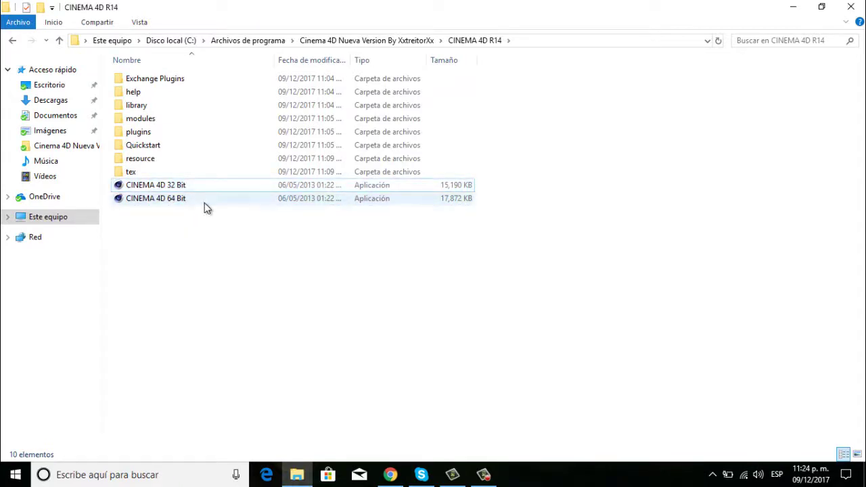
{"action": "right_click", "coordinate": [204, 204]}
{"action": "left_click", "coordinate": [158, 203]}
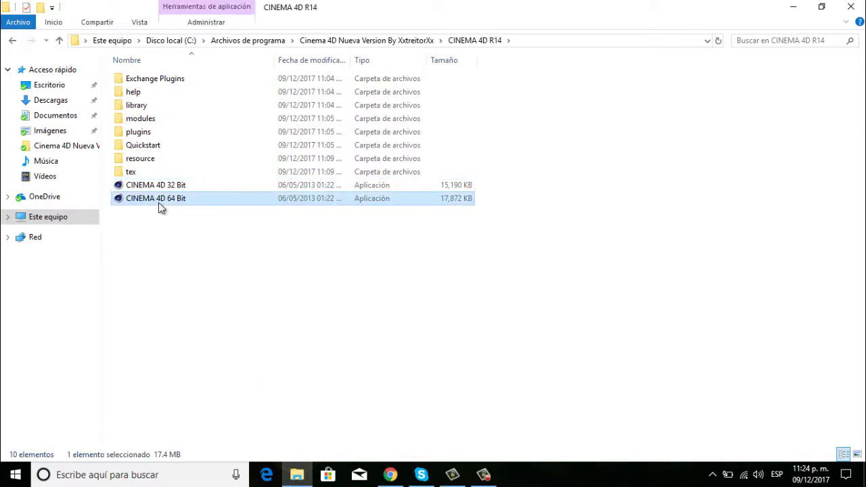
{"action": "right_click", "coordinate": [158, 204]}
{"action": "left_click", "coordinate": [199, 183]}
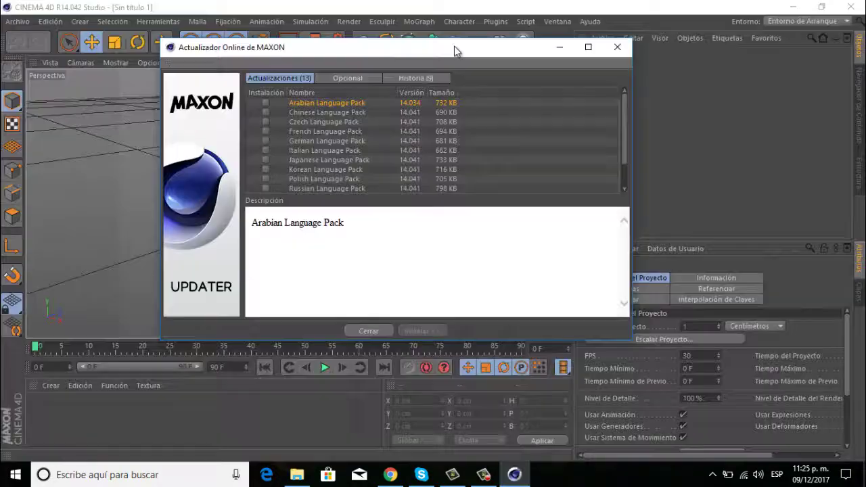
Step: Select the Spanish Language Pack in the MAXON Updater, accept its licence, and install it
{"action": "mouse_move", "coordinate": [454, 47]}
{"action": "left_mouse_down"}
{"action": "mouse_move", "coordinate": [460, 82]}
{"action": "mouse_move", "coordinate": [492, 71]}
{"action": "mouse_move", "coordinate": [435, 50]}
{"action": "mouse_move", "coordinate": [477, 82]}
{"action": "mouse_move", "coordinate": [533, 90]}
{"action": "left_mouse_up"}
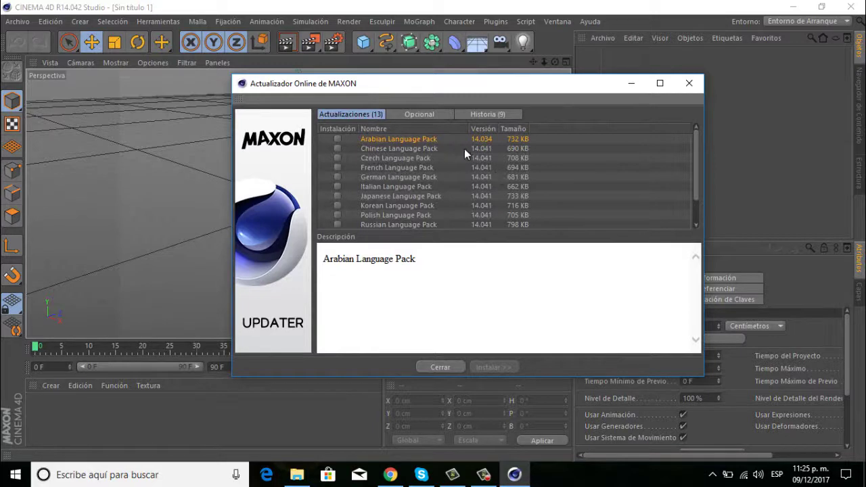
{"action": "scroll", "coordinate": [479, 193], "scroll_direction": "down", "scroll_amount": 1}
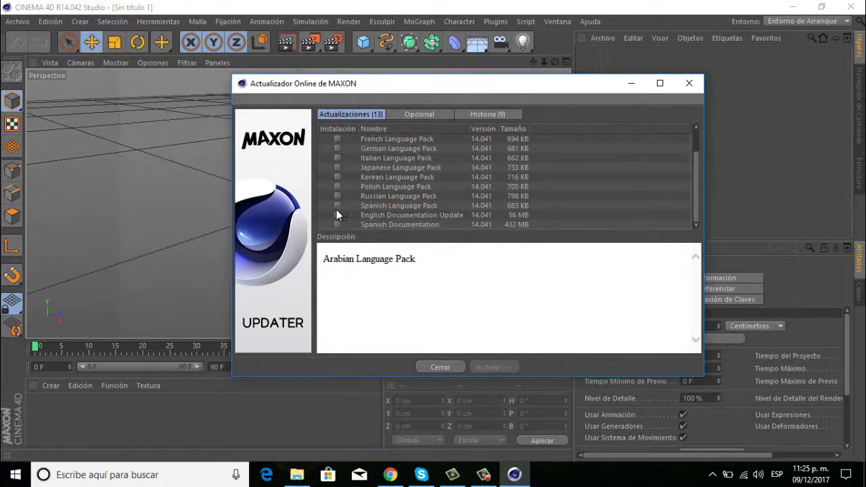
{"action": "left_click", "coordinate": [337, 206]}
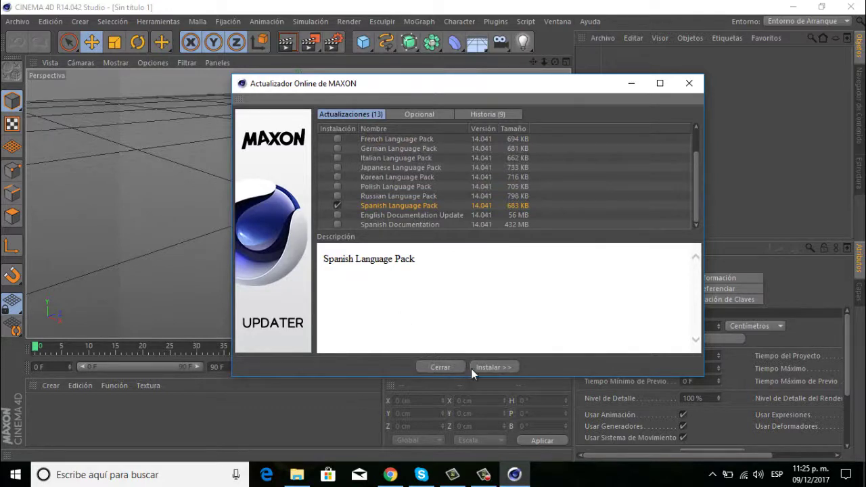
{"action": "left_click", "coordinate": [492, 368]}
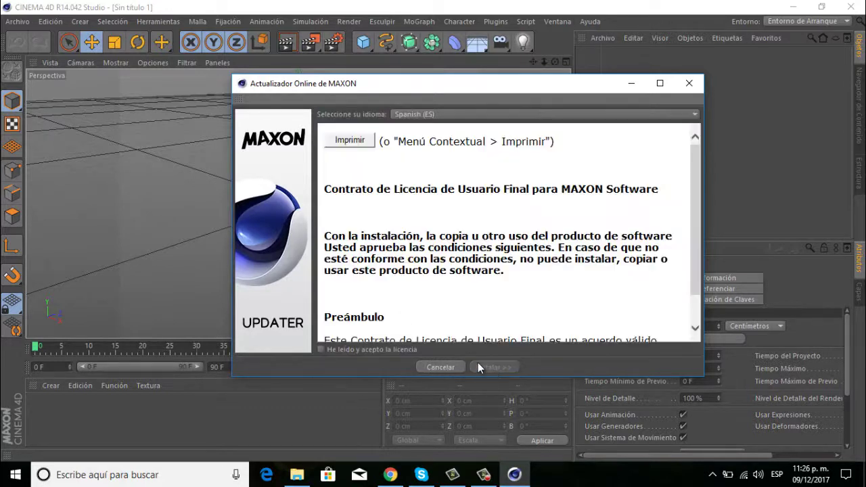
{"action": "left_click", "coordinate": [321, 349]}
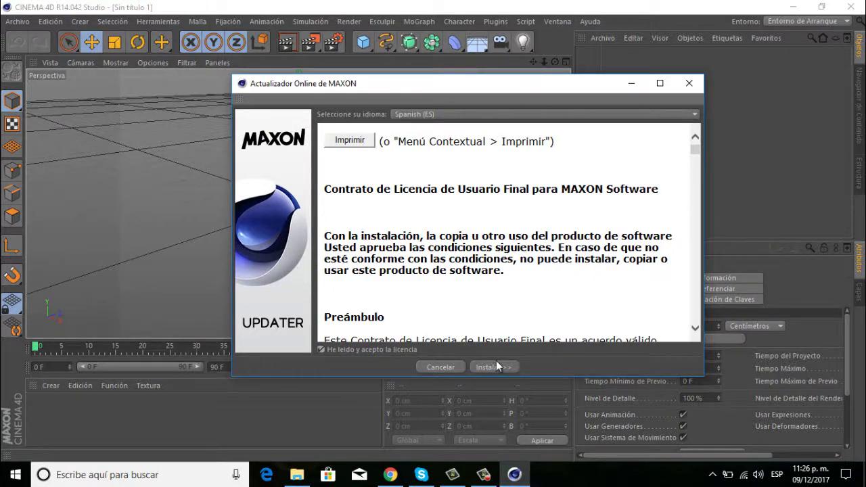
{"action": "left_click", "coordinate": [503, 364]}
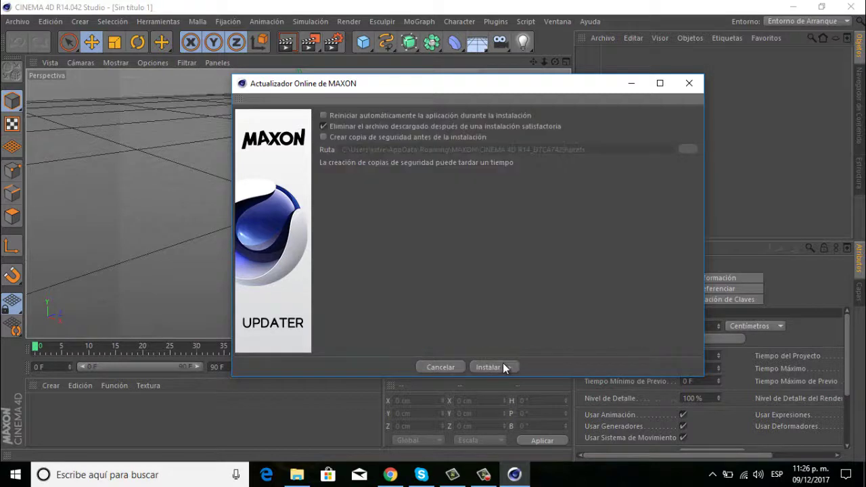
{"action": "left_click", "coordinate": [487, 367]}
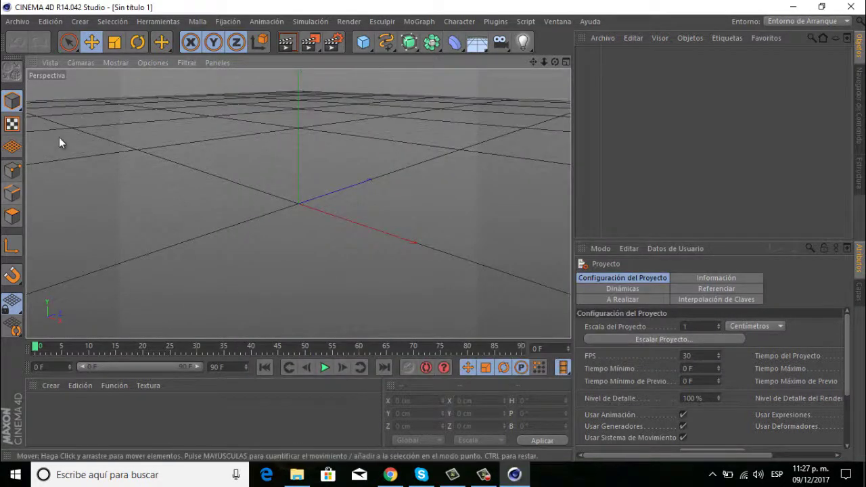
Step: Switch to Workplane mode, orbit the view, and slide the work plane along Z
{"action": "left_click", "coordinate": [6, 125]}
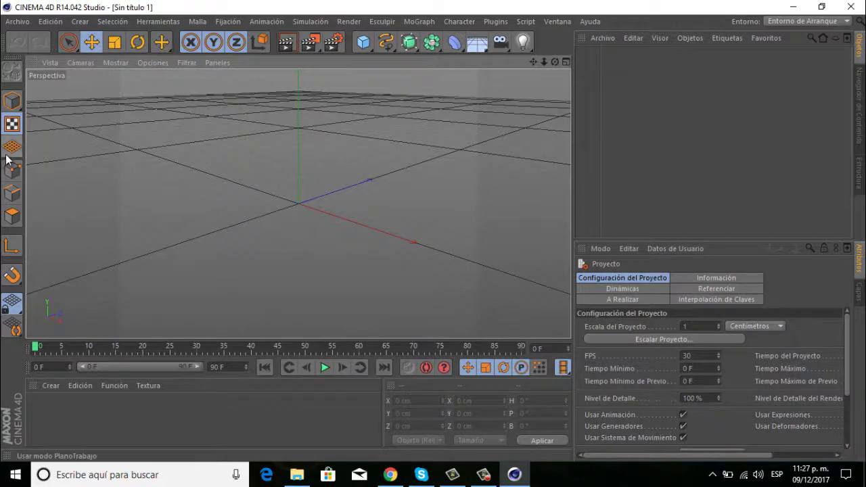
{"action": "left_click", "coordinate": [12, 146]}
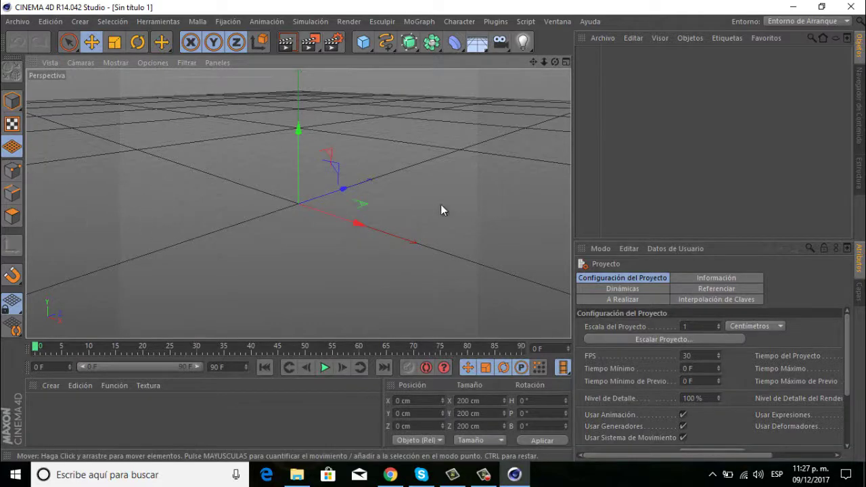
{"action": "left_click_drag", "start_coordinate": [375, 234], "coordinate": [392, 298], "text": "alt"}
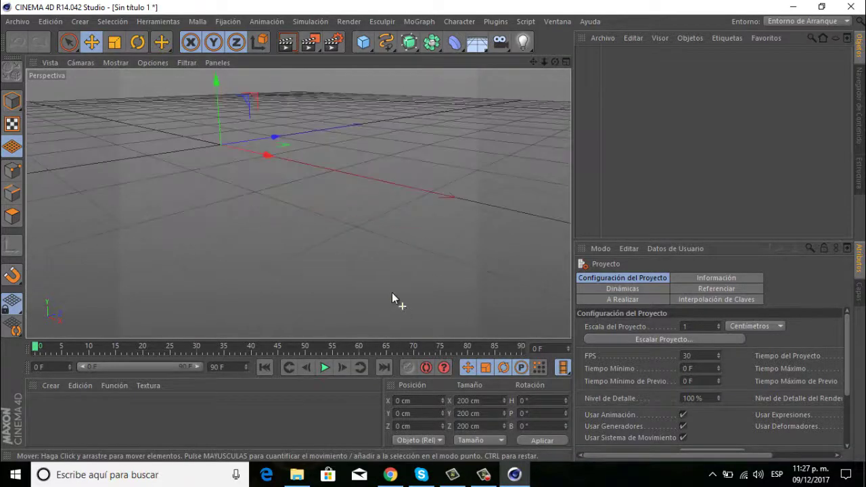
{"action": "left_click_drag", "start_coordinate": [270, 181], "coordinate": [265, 183], "text": "alt"}
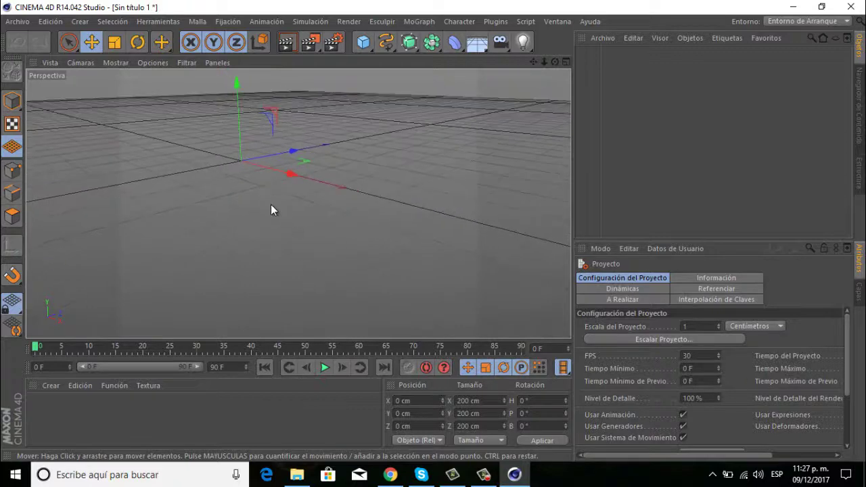
{"action": "mouse_move", "coordinate": [293, 150]}
{"action": "left_mouse_down"}
{"action": "mouse_move", "coordinate": [445, 103]}
{"action": "mouse_move", "coordinate": [222, 178]}
{"action": "mouse_move", "coordinate": [344, 147]}
{"action": "mouse_move", "coordinate": [456, 245]}
{"action": "left_mouse_up"}
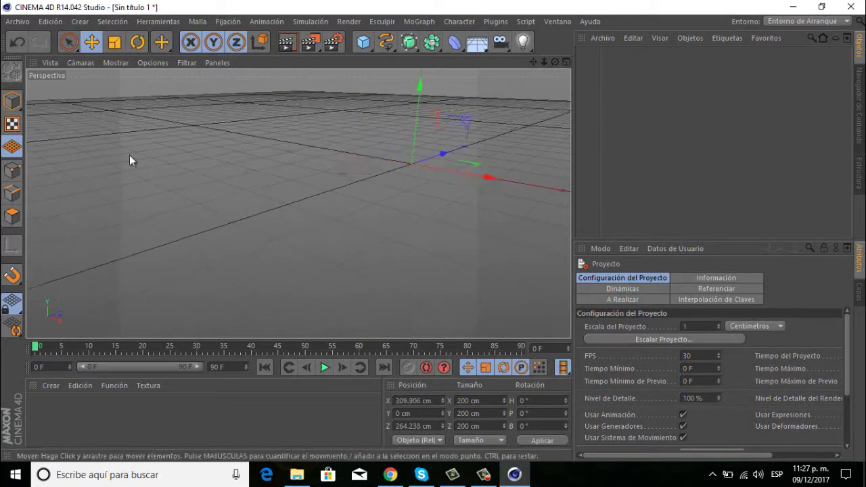
{"action": "left_click", "coordinate": [13, 170]}
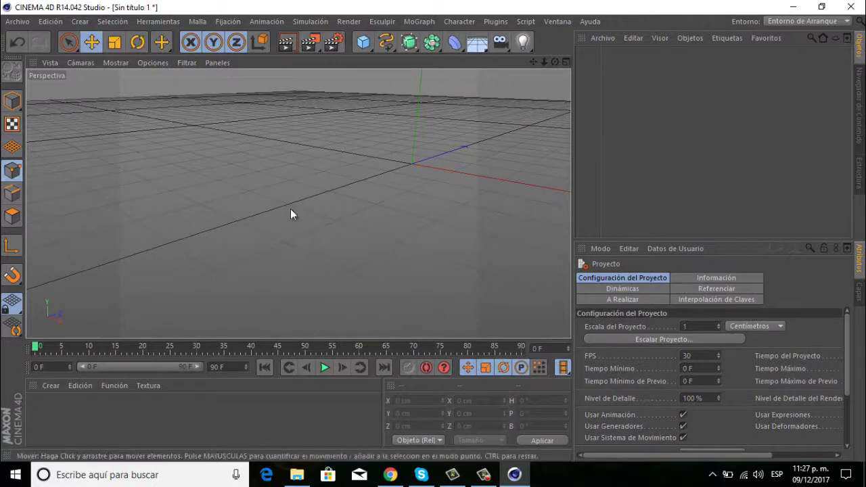